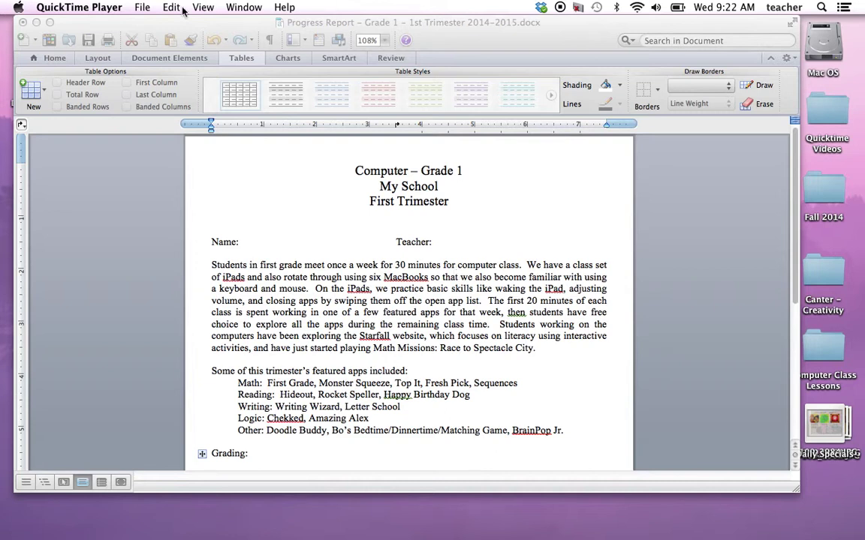
Step: Minimize the progress report window to reveal the desktop files
left_click(36, 22)
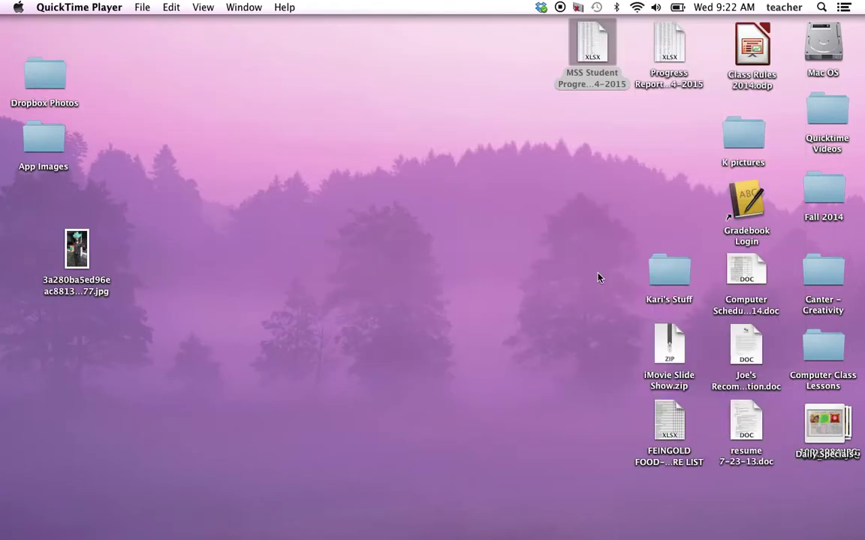
left_click(669, 44)
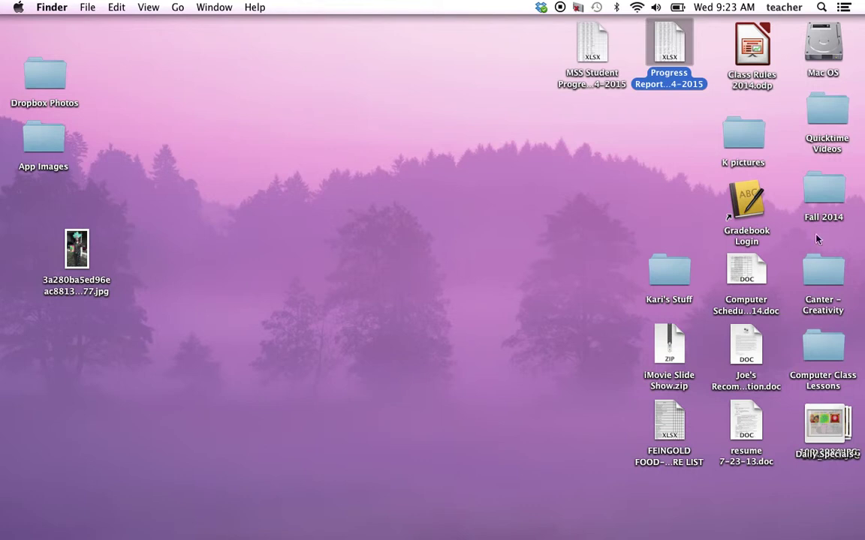
mouse_move(720, 518)
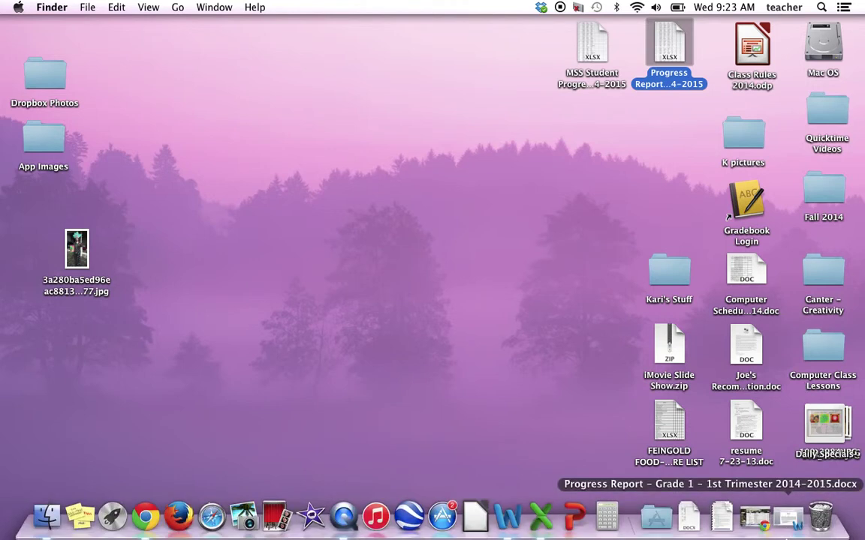
Step: Restore the Grade 1 progress report from the Dock and scroll through it to review
left_click(788, 521)
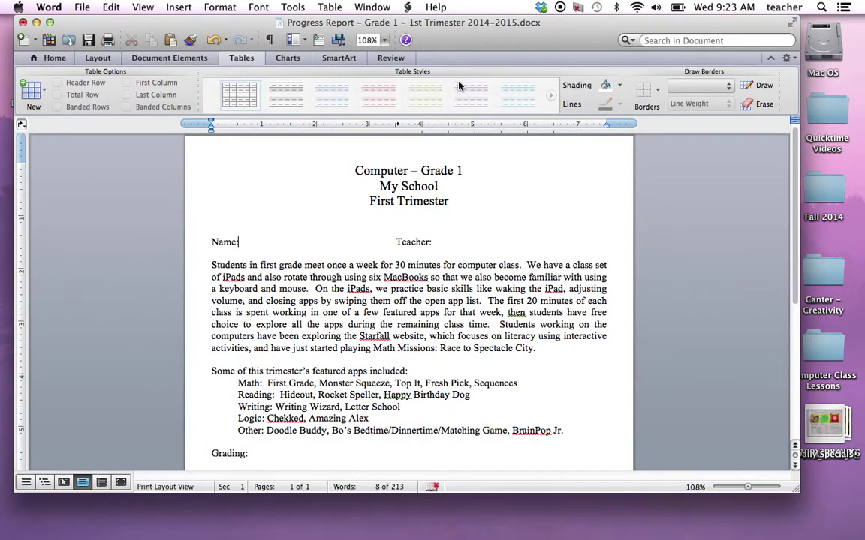
scroll(488, 218, "down", 3)
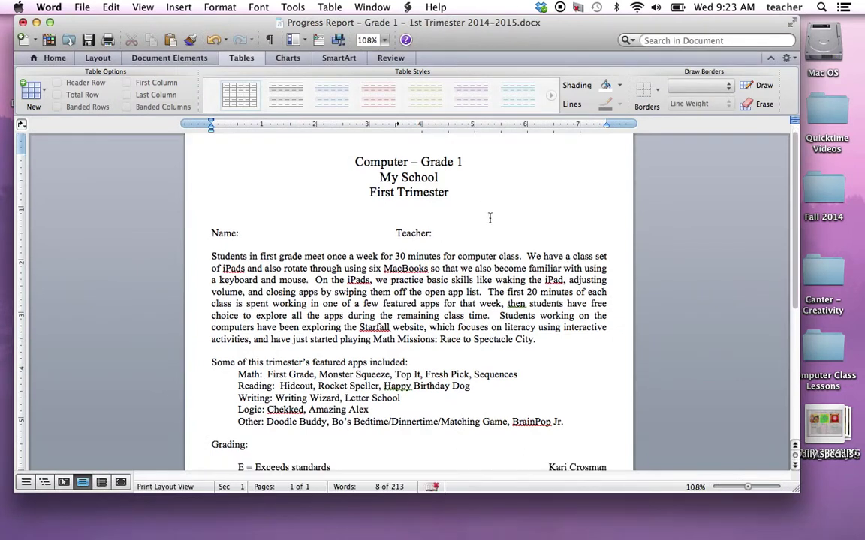
scroll(490, 218, "down", 5)
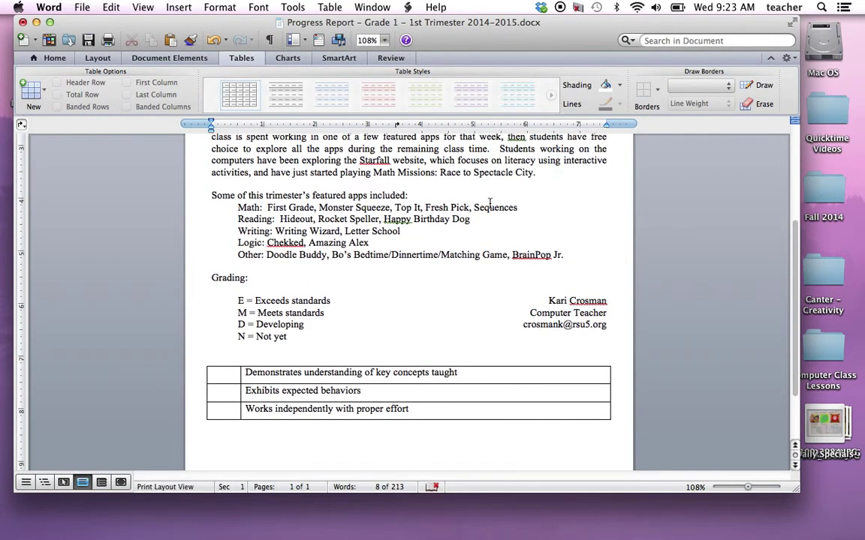
scroll(490, 203, "up", 6)
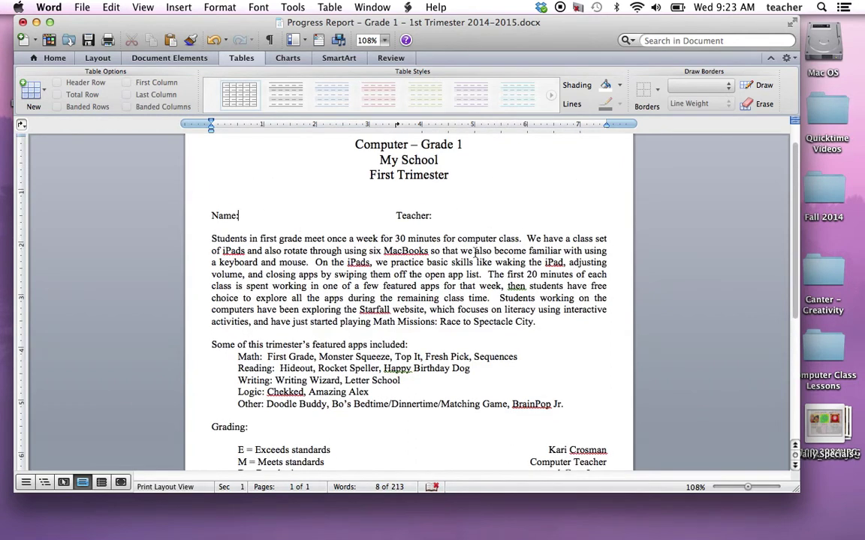
scroll(474, 257, "down", 8)
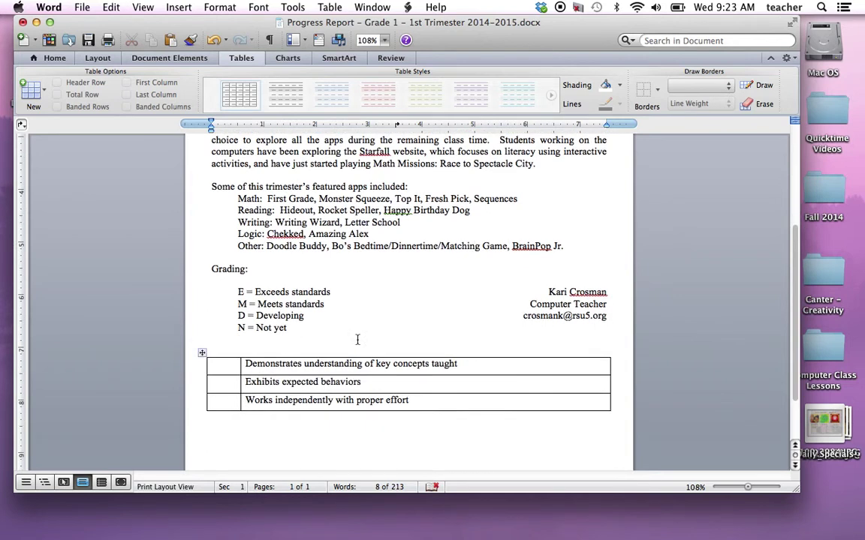
scroll(406, 324, "up", 9)
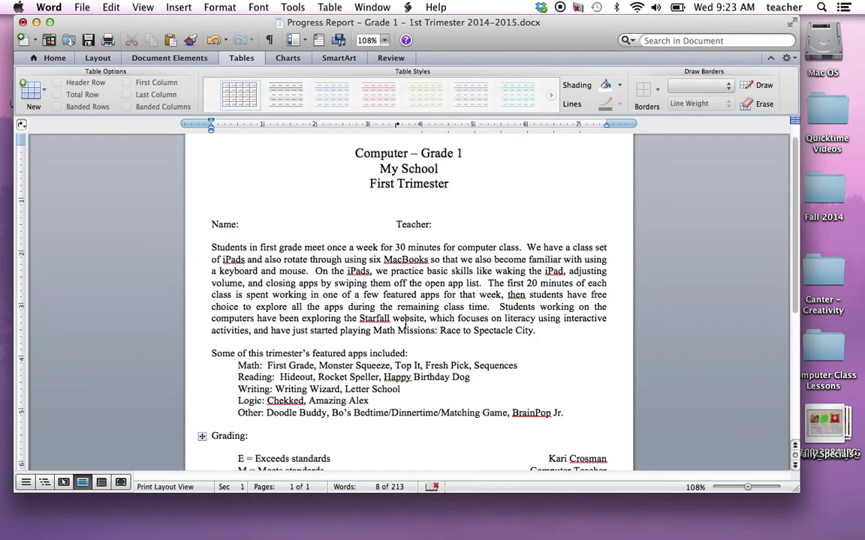
Step: In the Mail Merge Manager, set the document type to Form Letters and expand Get List
left_click(295, 8)
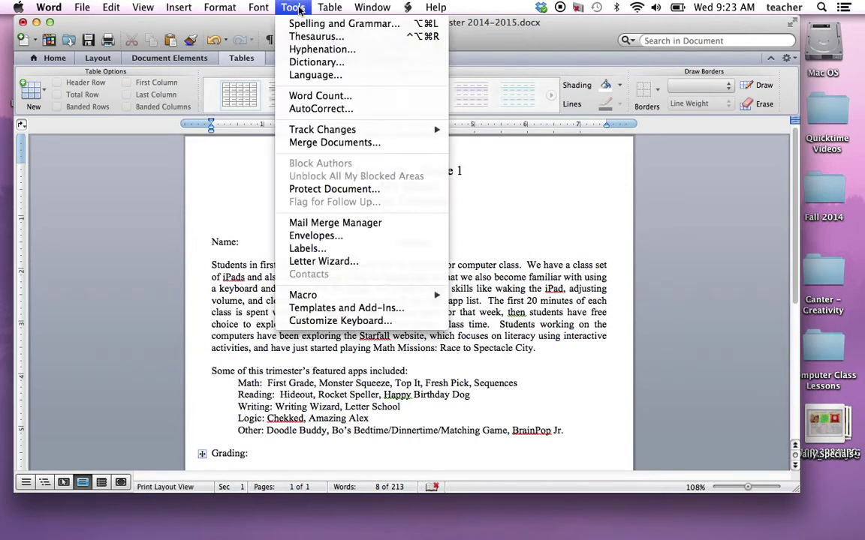
left_click(402, 224)
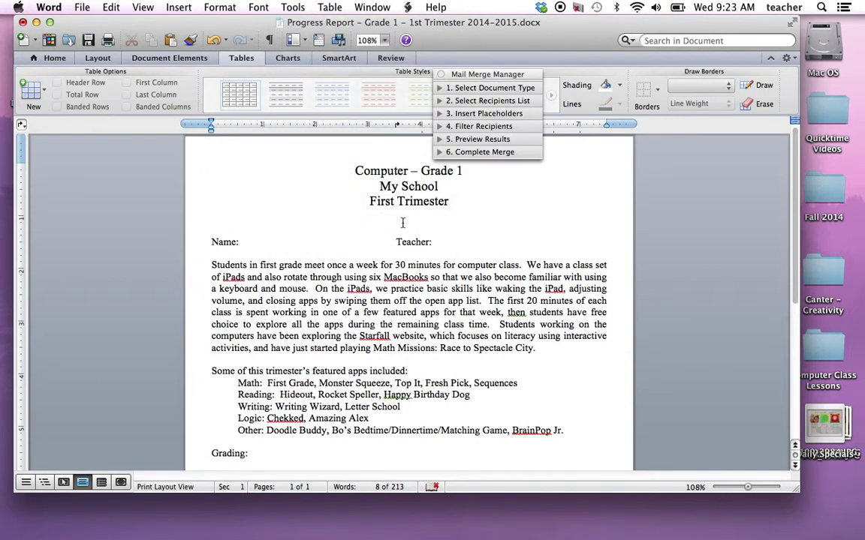
left_click(440, 89)
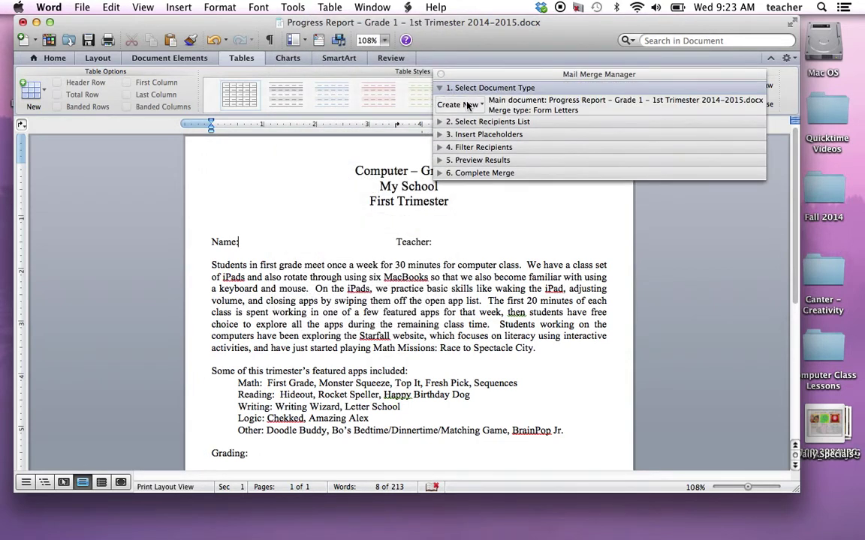
left_click(458, 104)
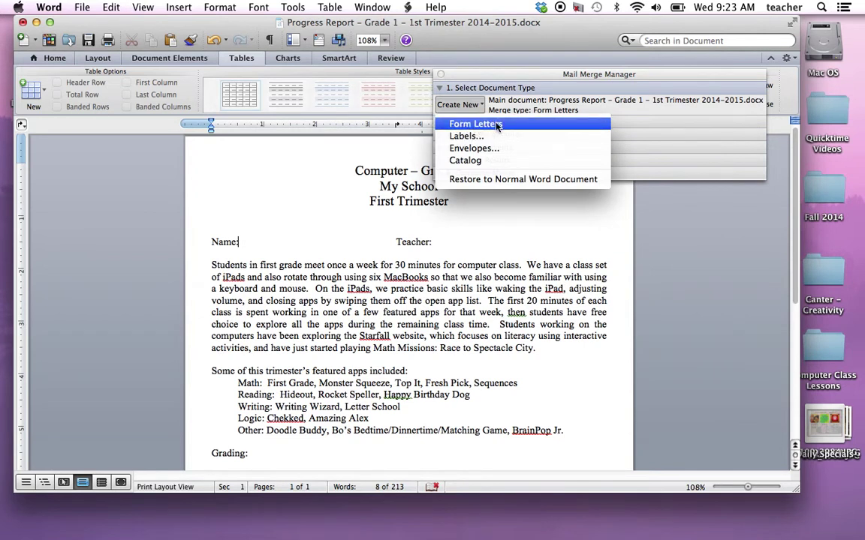
left_click(499, 123)
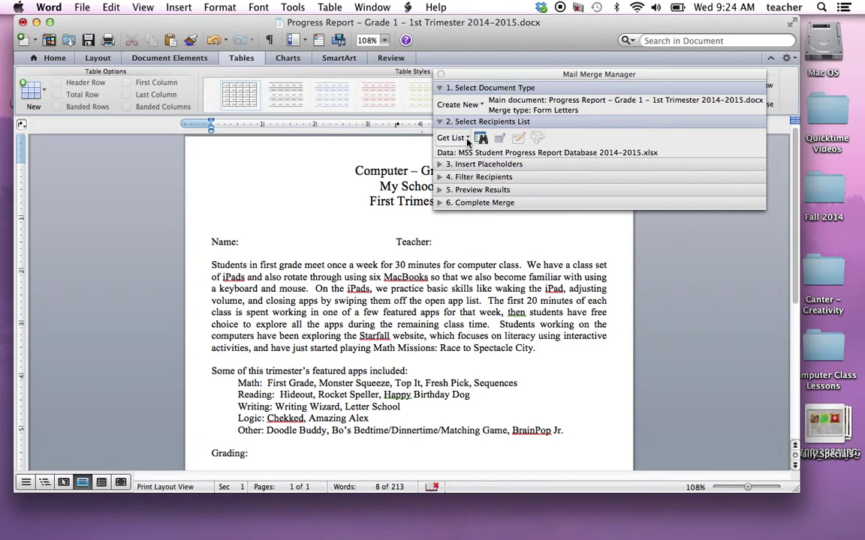
left_click(466, 140)
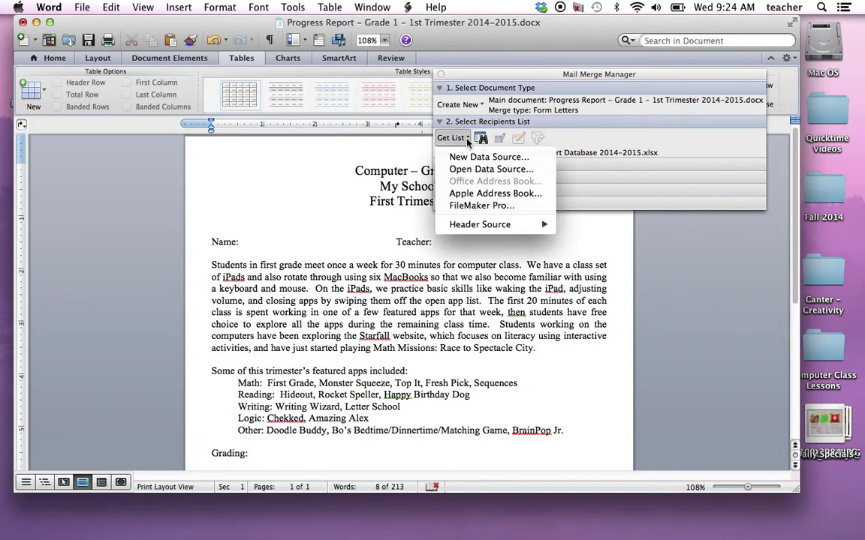
Step: Open the Progress Reports 2014-2015 workbook as the data source, accepting the converter warning
left_click(510, 170)
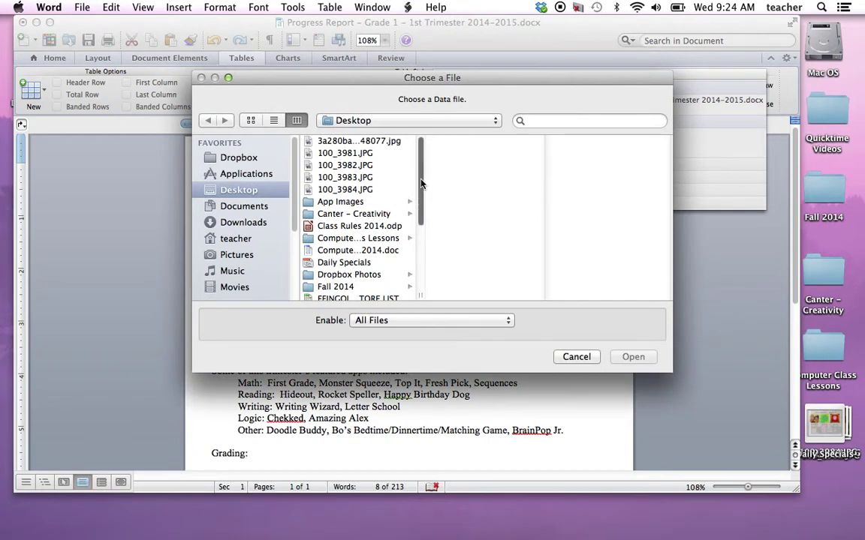
left_click_drag(420, 179, 421, 248)
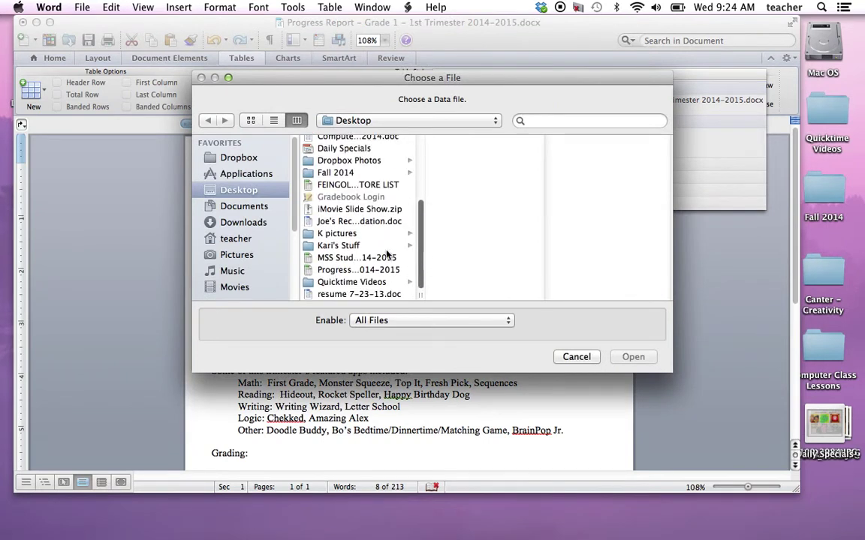
left_click(338, 272)
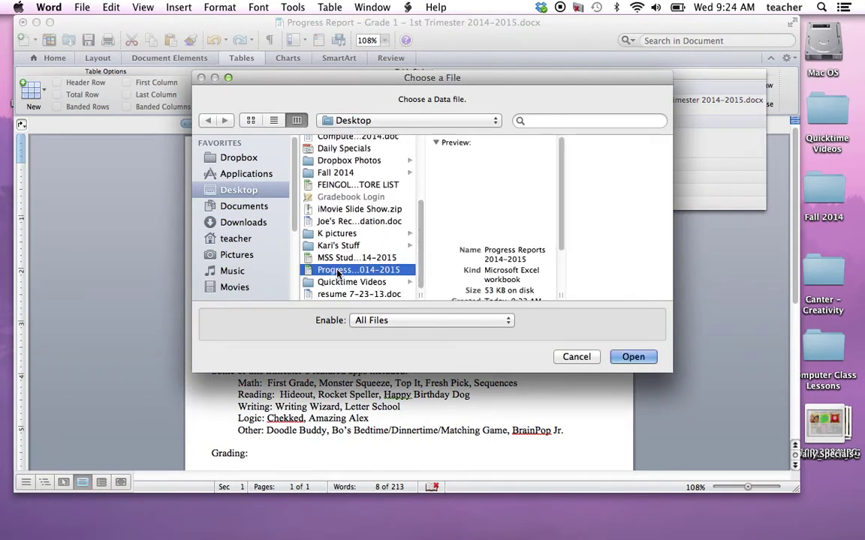
left_click(633, 357)
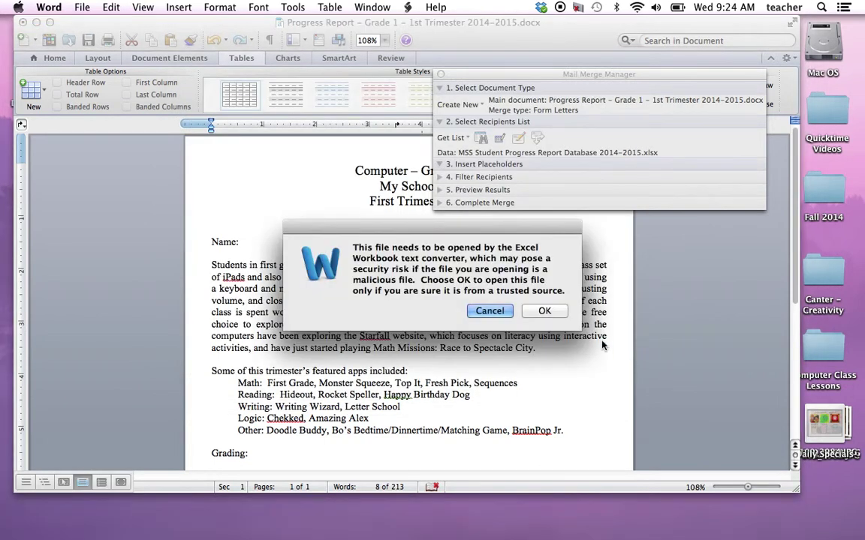
left_click(548, 310)
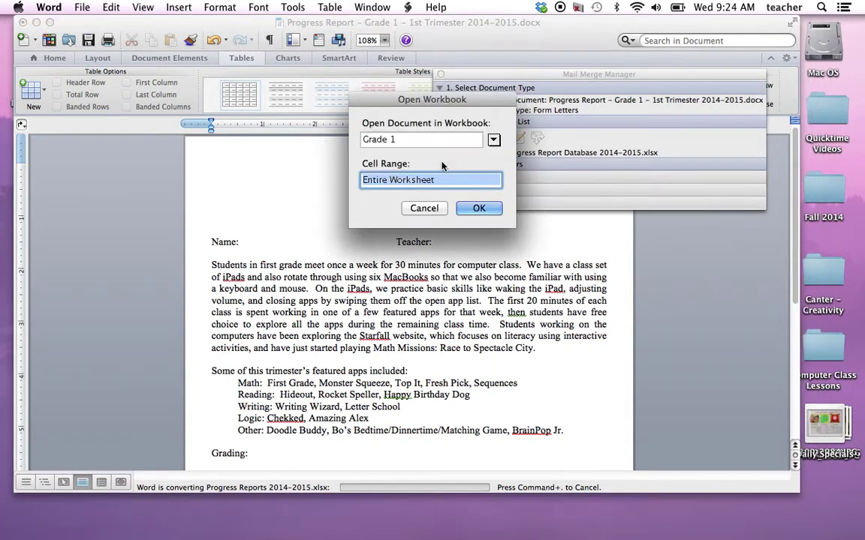
Step: Select the Grade 1 worksheet as the recipient list
left_click(494, 140)
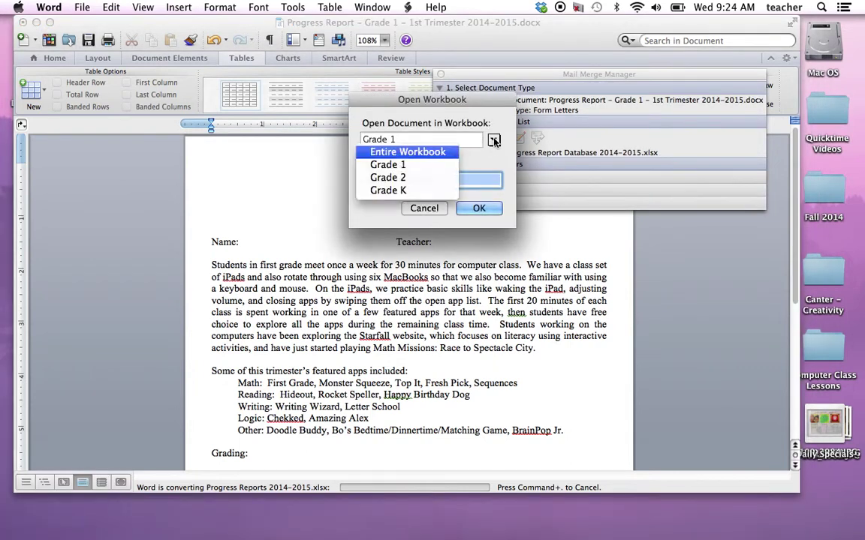
left_click(404, 170)
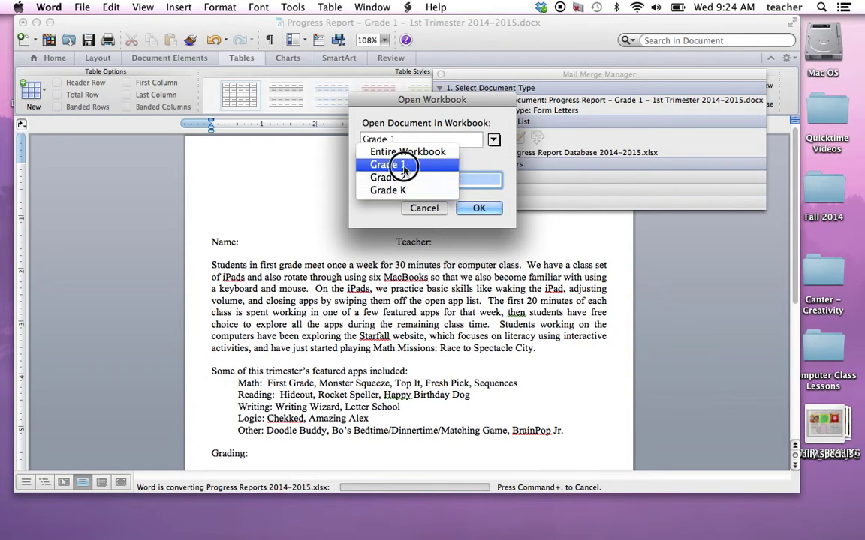
left_click(481, 210)
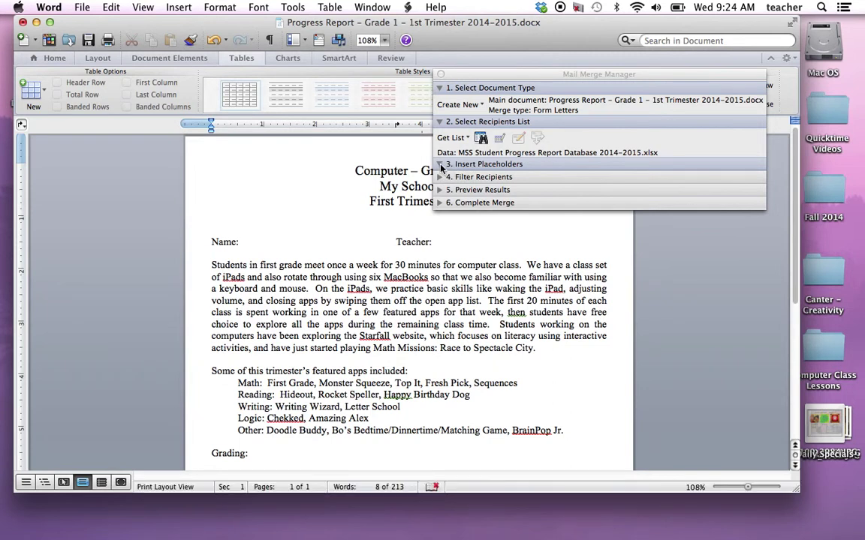
left_click(247, 242)
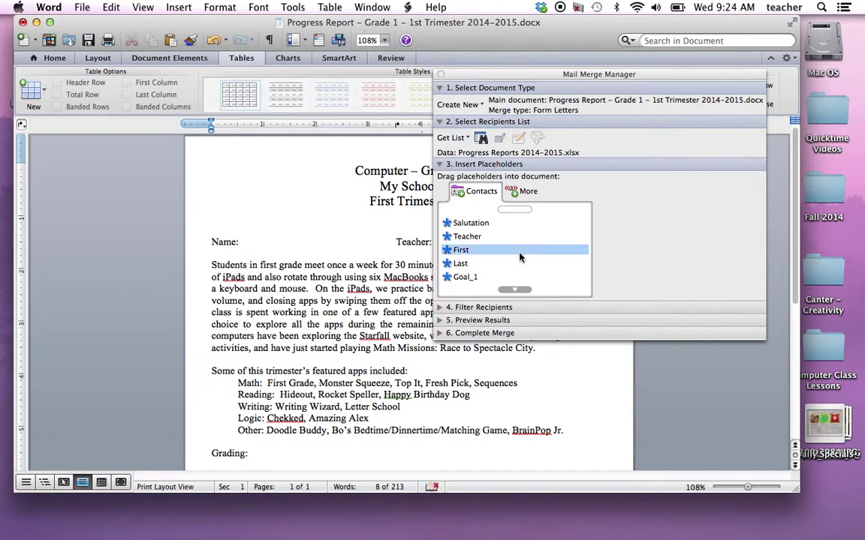
Step: Insert «First» «Last» on the Name line and «Salutation» «Teacher» on the Teacher line
left_click(460, 251)
left_click_drag(460, 251, 276, 242)
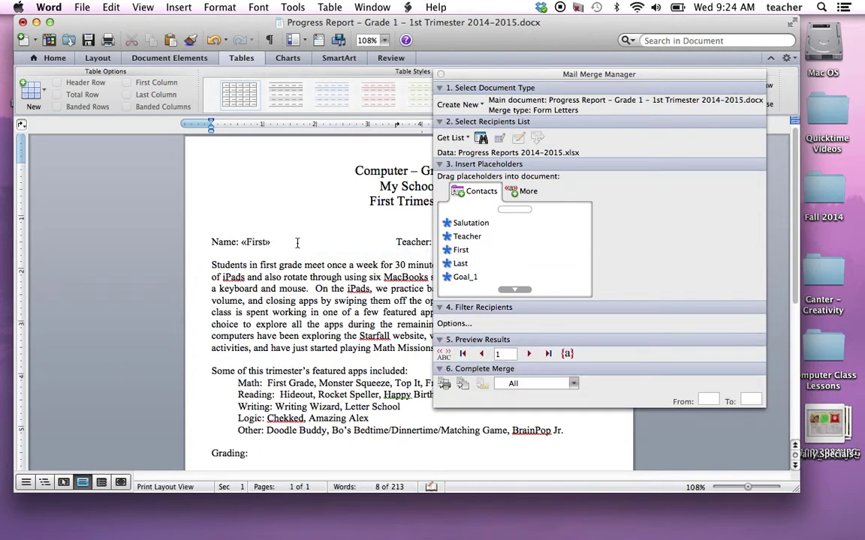
left_click_drag(460, 263, 301, 242)
left_click_drag(560, 74, 676, 69)
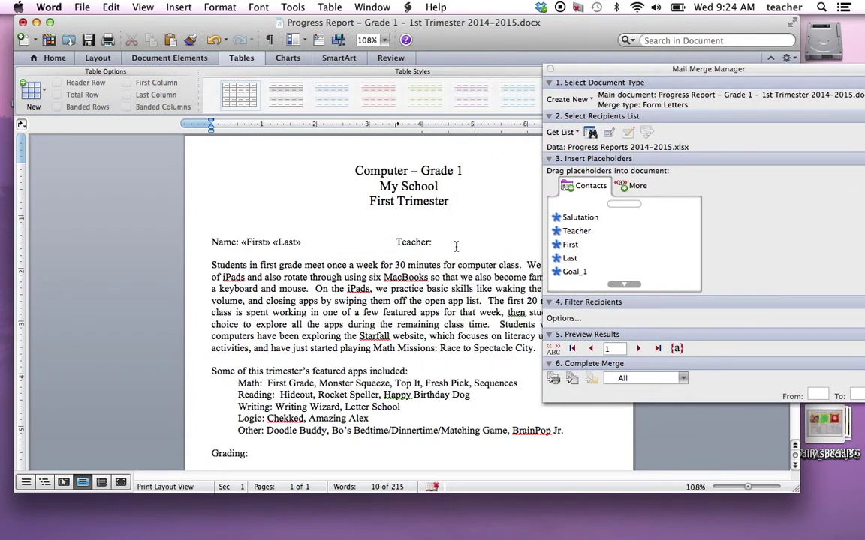
left_click_drag(585, 218, 473, 244)
left_click_drag(572, 231, 503, 237)
Step: Insert «Goal_1», «Goal_2» and «Goal_3» into the first three rows of the grading table
scroll(429, 324, "down", 2)
scroll(429, 324, "down", 6)
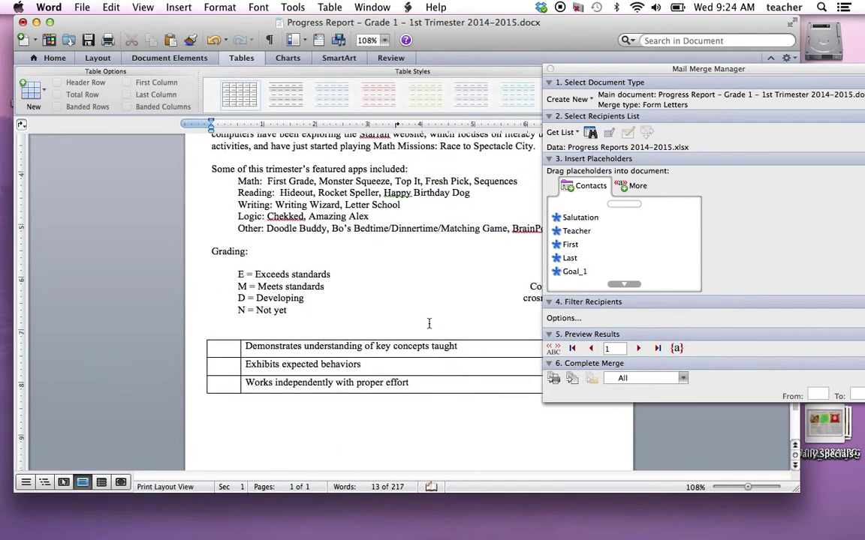
left_click_drag(574, 272, 221, 294)
left_click(625, 284)
left_click(625, 285)
left_click_drag(575, 258, 250, 322)
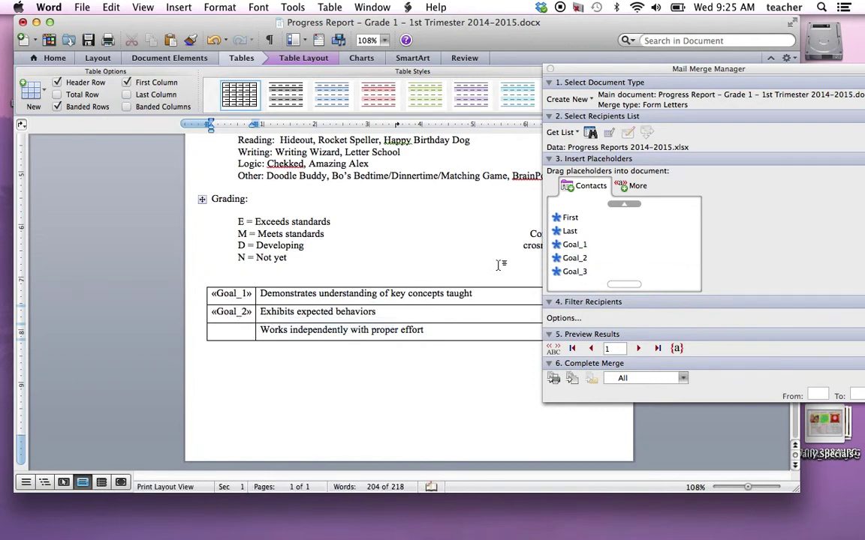
left_click_drag(574, 271, 223, 332)
Step: Merge all records to a new document, Form Letters2
left_click_drag(657, 69, 504, 60)
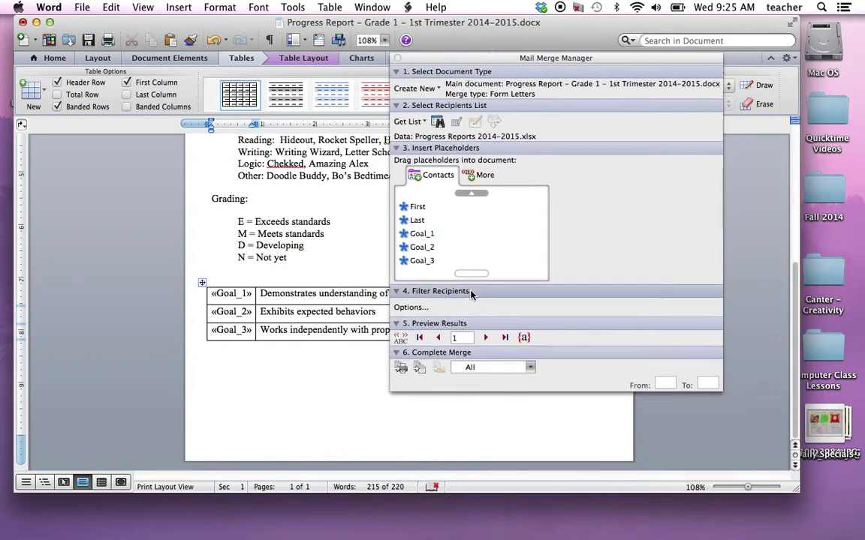
left_click(423, 374)
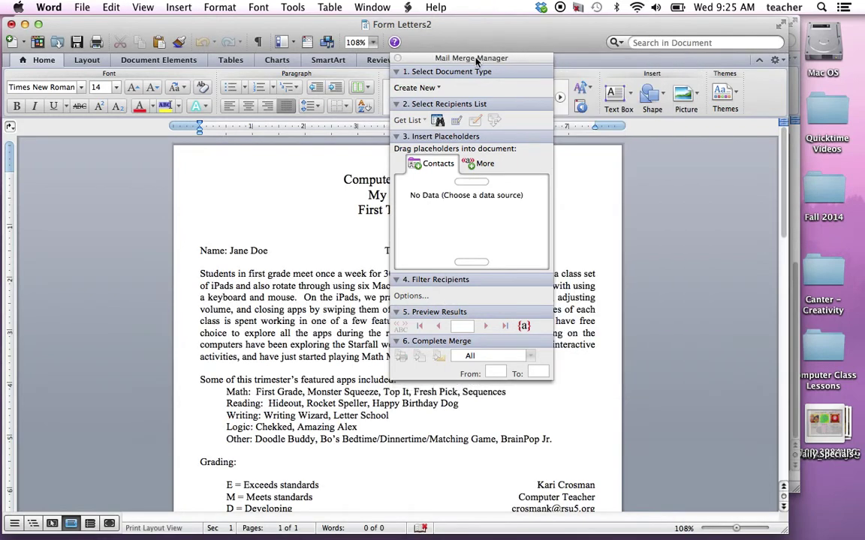
Step: Check the generated student letters in Form Letters2, keeping the Mail Merge Manager off the text
left_click(429, 60)
left_click_drag(429, 59, 662, 71)
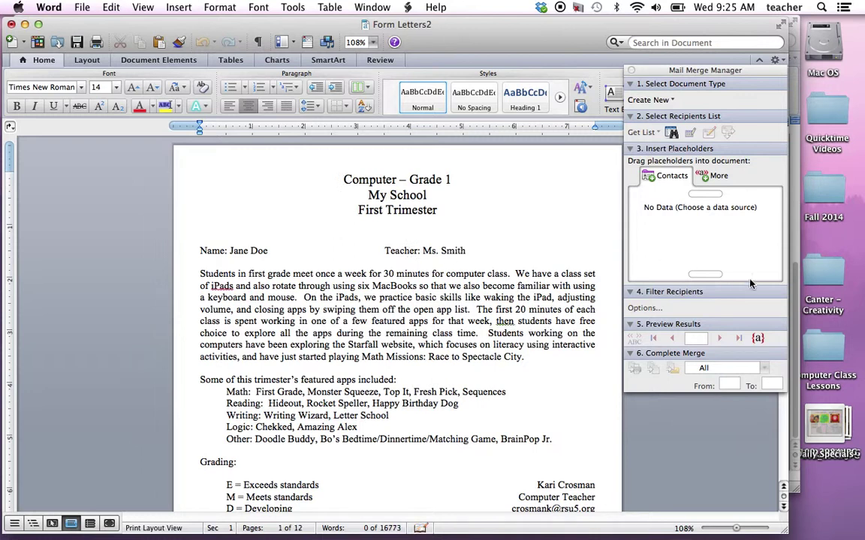
scroll(589, 343, "down", 3)
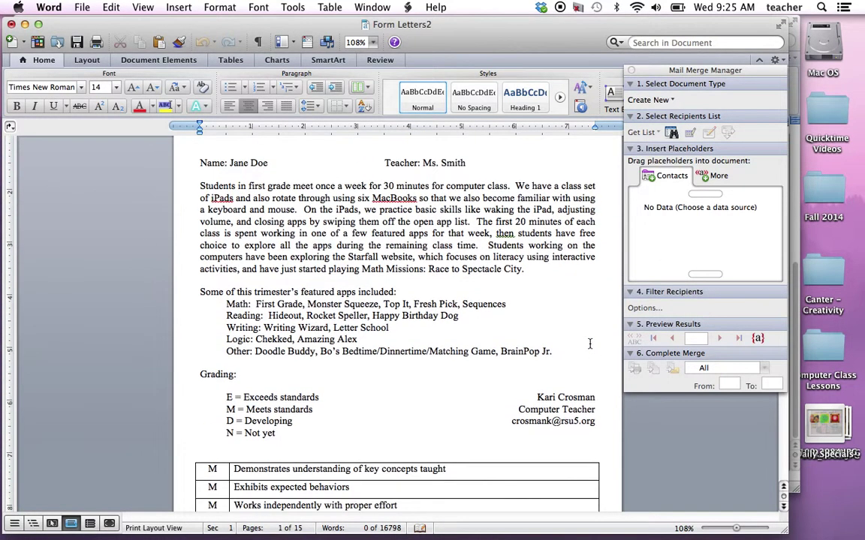
scroll(589, 344, "up", 1)
scroll(590, 344, "up", 3)
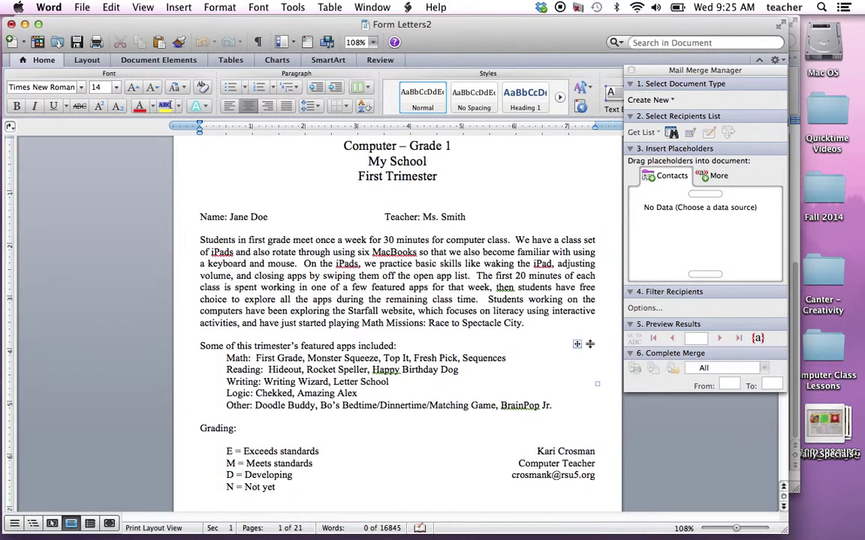
left_click_drag(754, 72, 424, 82)
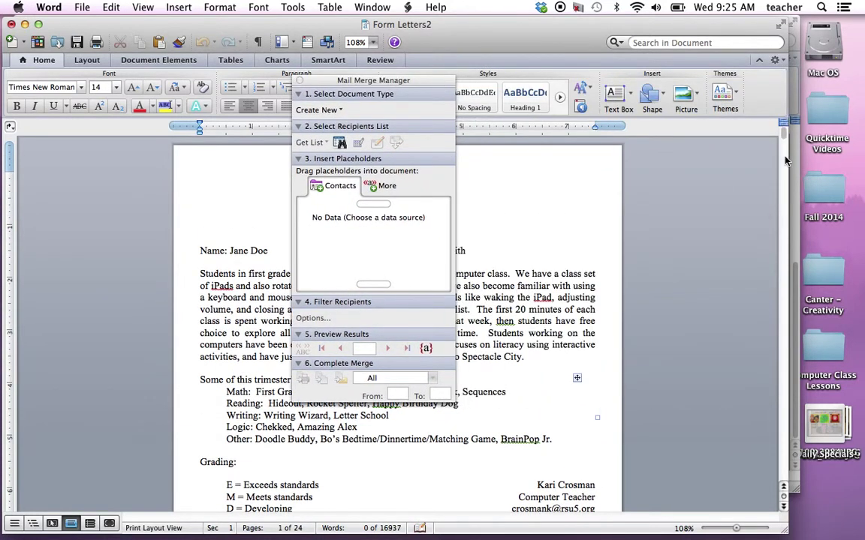
left_click(408, 81)
left_click_drag(408, 81, 728, 154)
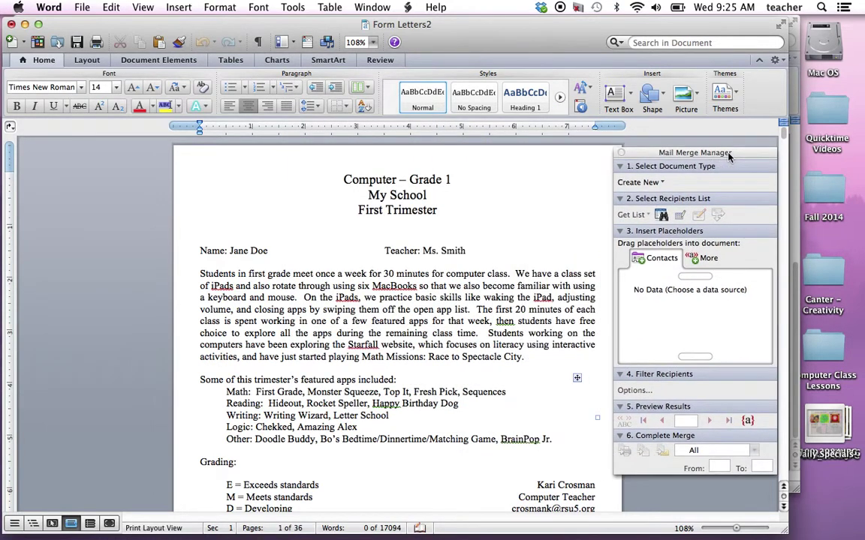